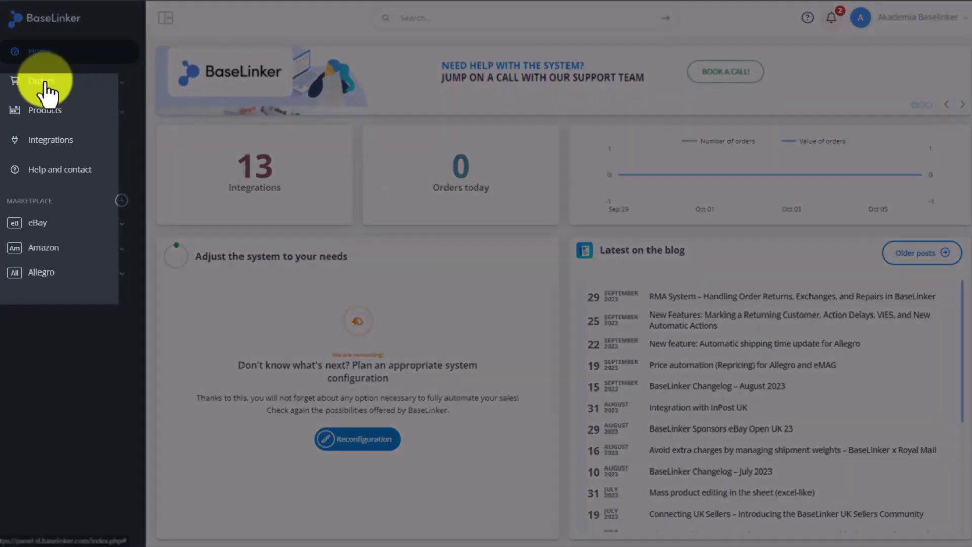
# Show the order manager's Keyboard shortcuts settings, with each action listed beside its barcode
pyautogui.click(45, 83)
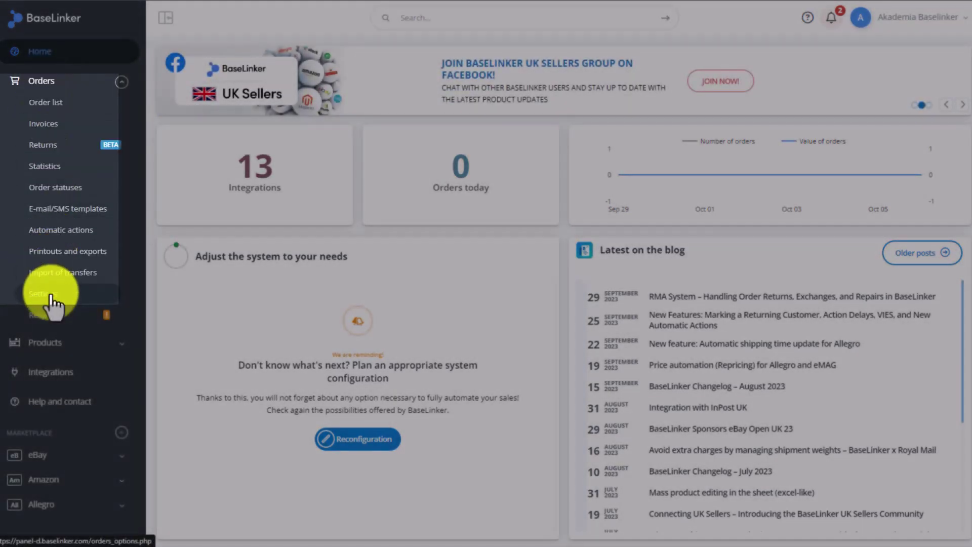
pyautogui.click(51, 295)
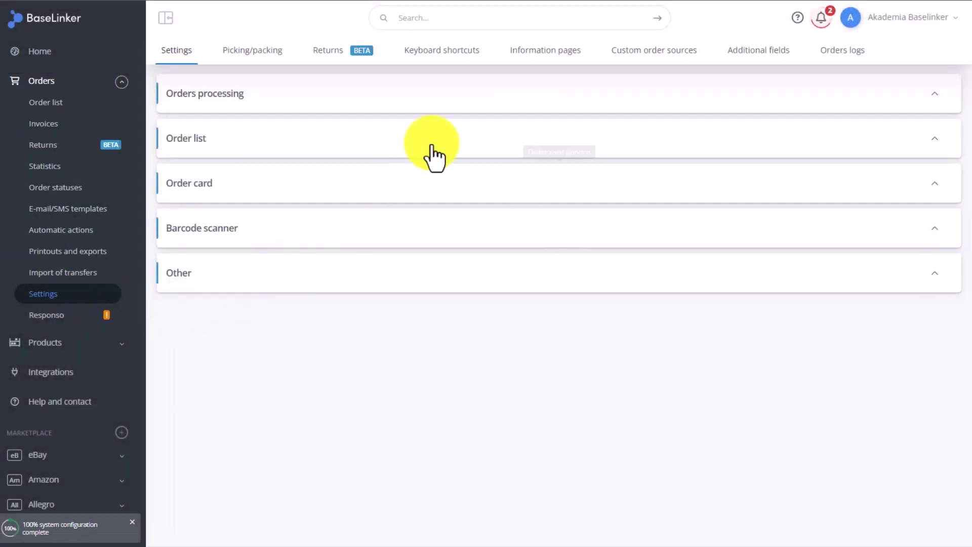
pyautogui.click(457, 53)
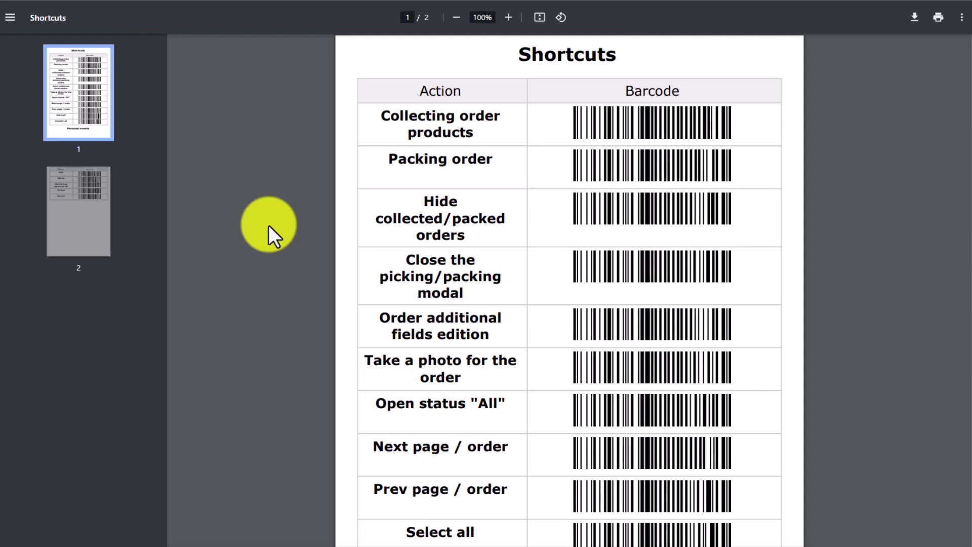
# Scroll the Shortcuts summary PDF down to page two's Event barcodes (DPD, FedEx, Packed, Invoice)
pyautogui.scroll(-6, 269, 225)
pyautogui.scroll(-5, 268, 225)
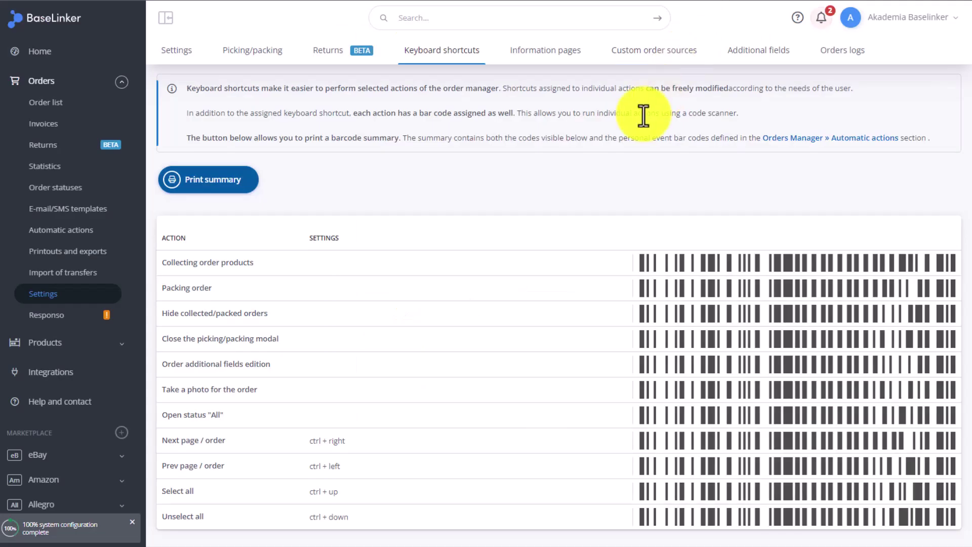
# Add an unnamed order personal event under Automatic actions with the Barcode option ticked
pyautogui.click(66, 233)
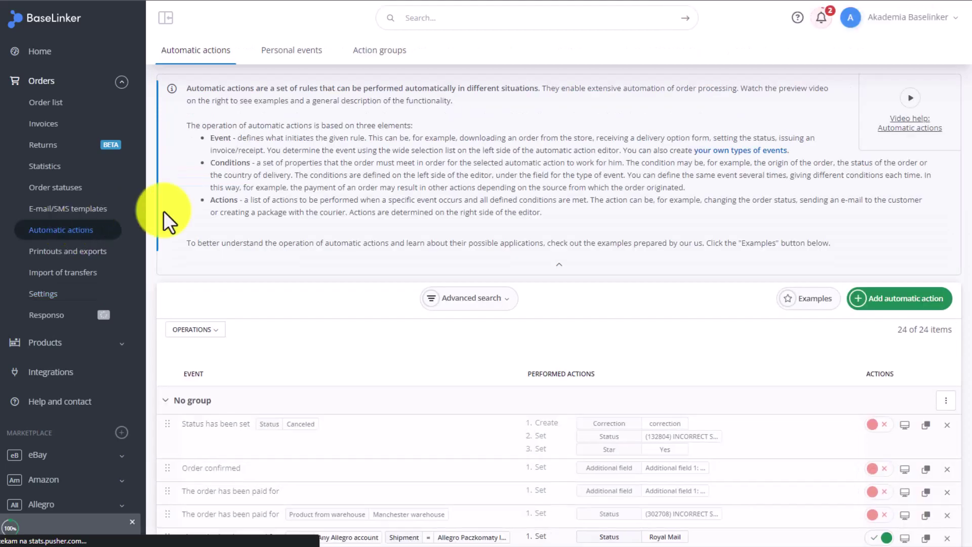
pyautogui.click(309, 51)
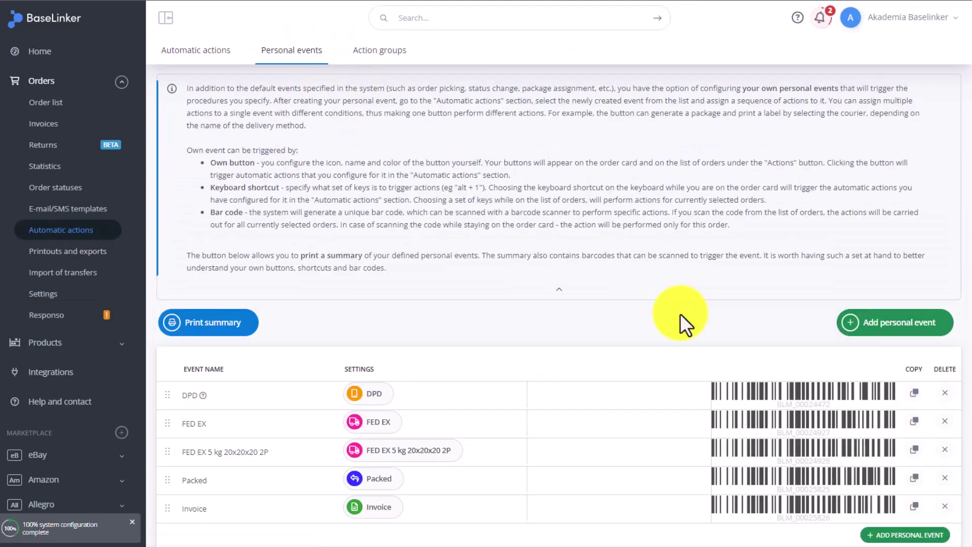
pyautogui.scroll(-2, 684, 309)
pyautogui.click(910, 213)
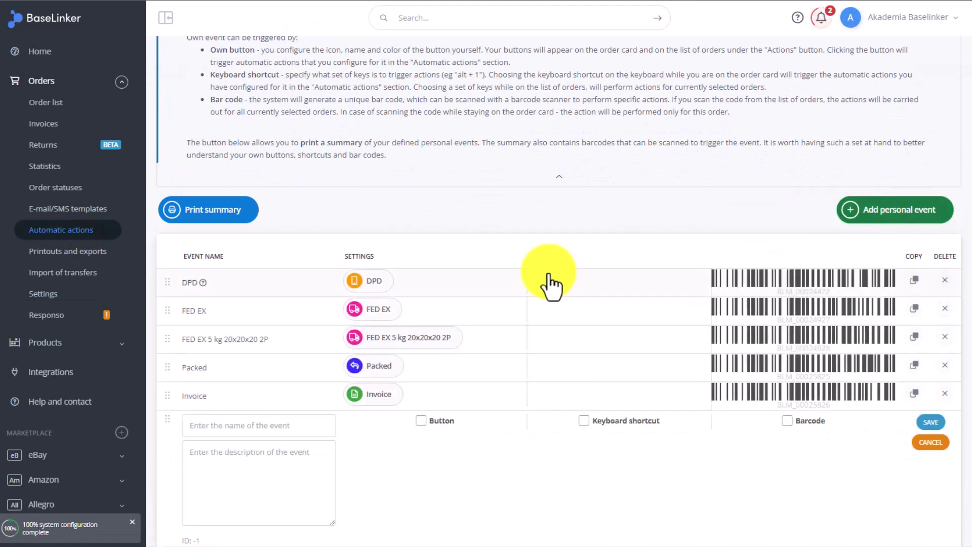
pyautogui.scroll(-1, 440, 294)
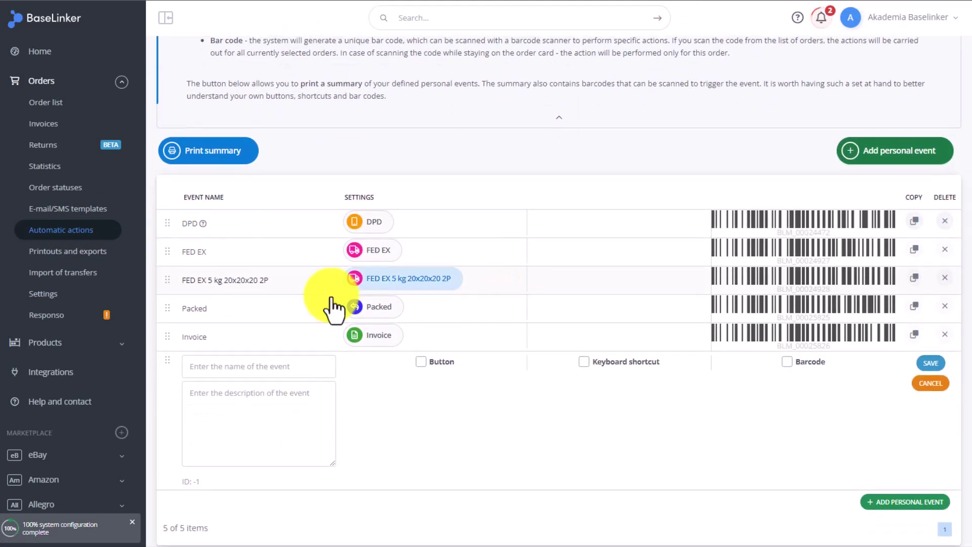
pyautogui.click(788, 362)
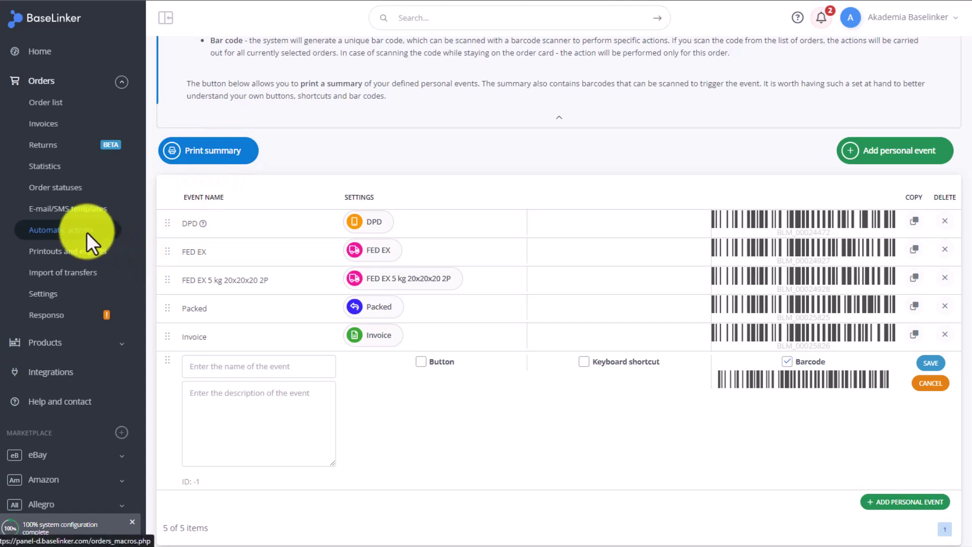
# Abandon the unsaved order event and go to the Products personal events list
pyautogui.click(121, 84)
pyautogui.click(122, 111)
pyautogui.click(94, 174)
pyautogui.click(546, 56)
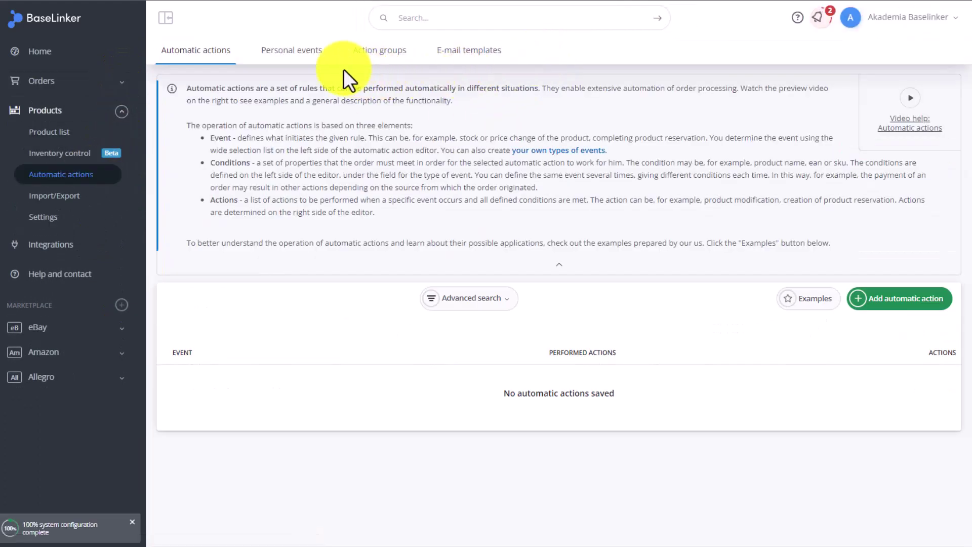
pyautogui.click(319, 60)
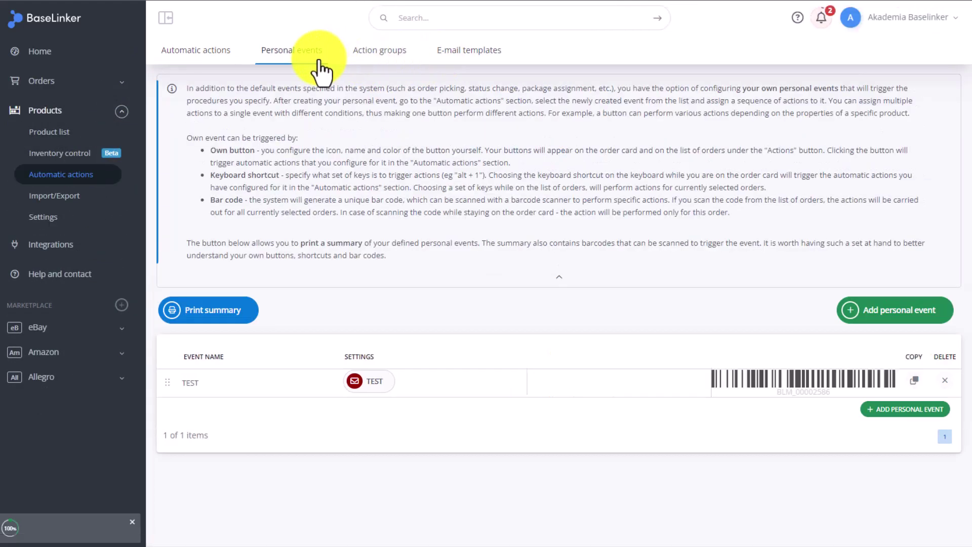
# Add a barcode-triggered product personal event, cancel it, and return to the Home dashboard
pyautogui.click(863, 317)
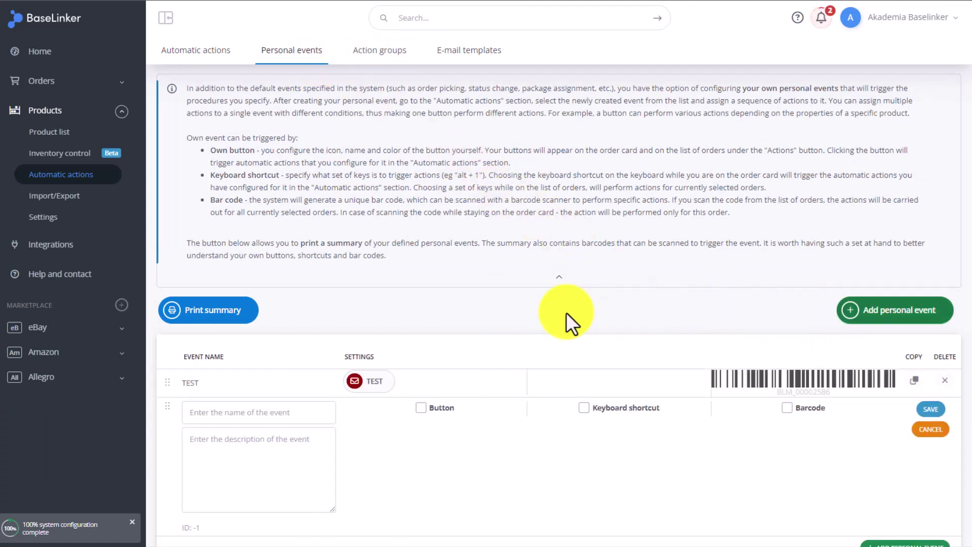
pyautogui.scroll(-1, 566, 312)
pyautogui.click(788, 349)
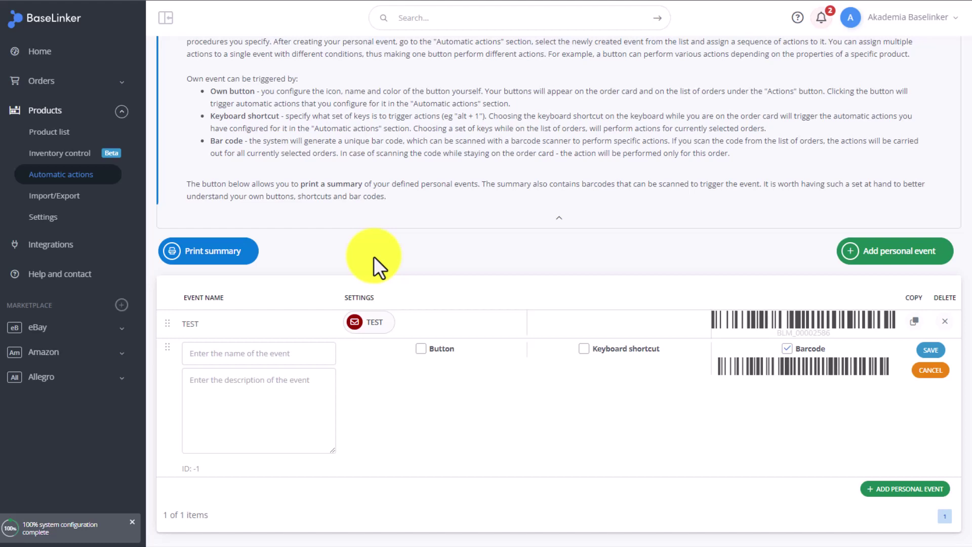
pyautogui.click(933, 372)
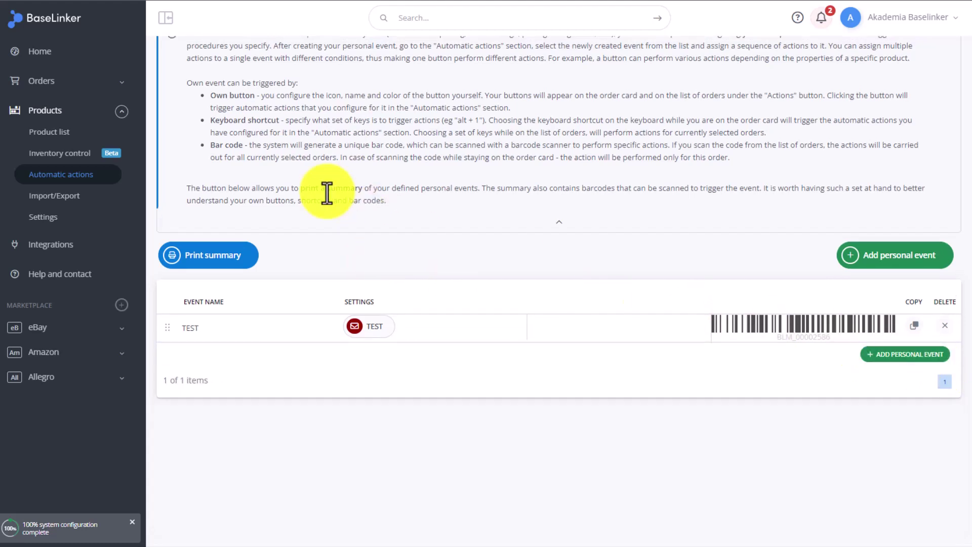
pyautogui.click(61, 51)
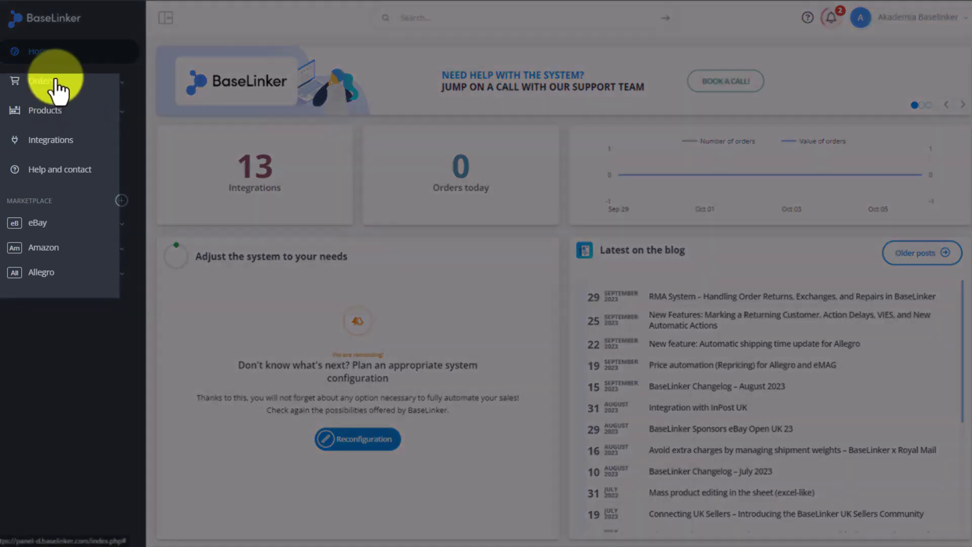
# Expand Barcode scanner in order Settings and list the 'Order barcode scanned' actions
pyautogui.click(55, 82)
pyautogui.click(65, 299)
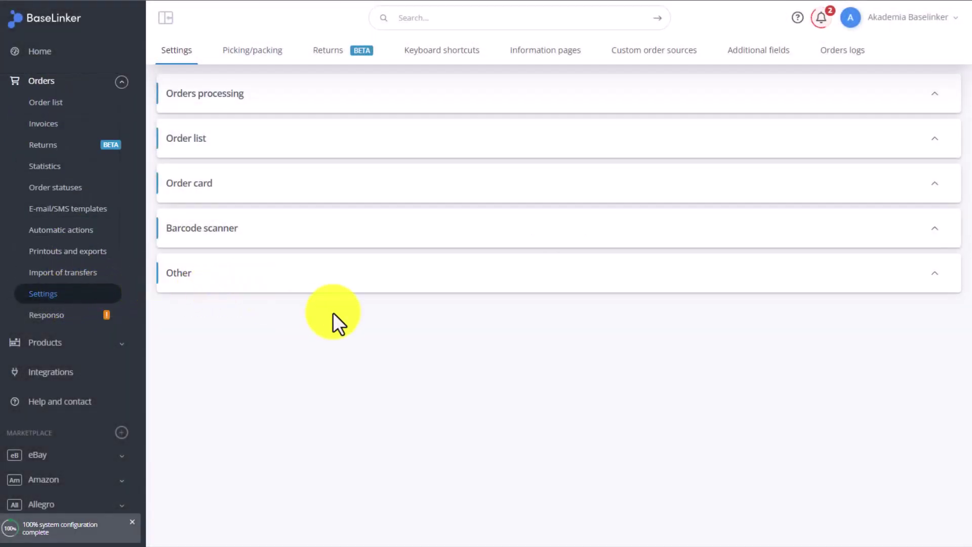
pyautogui.click(249, 235)
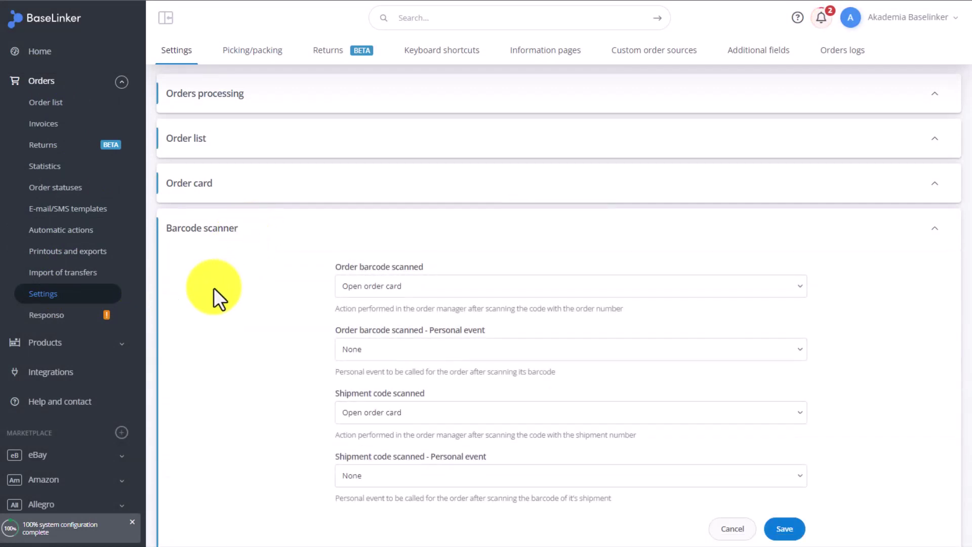
pyautogui.scroll(-1, 210, 286)
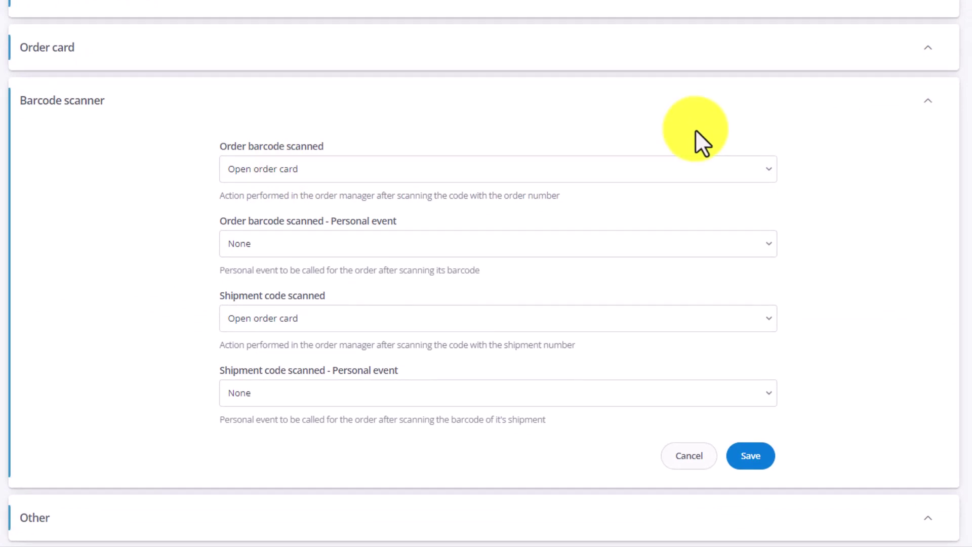
pyautogui.click(665, 171)
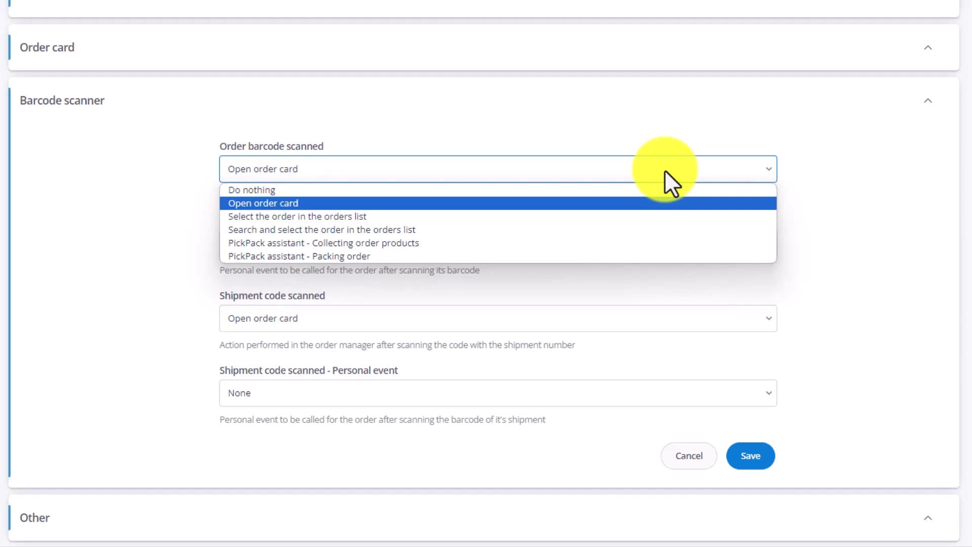
# Keep 'Open order card' and personal event None for scanned order barcodes
pyautogui.click(665, 172)
pyautogui.click(625, 241)
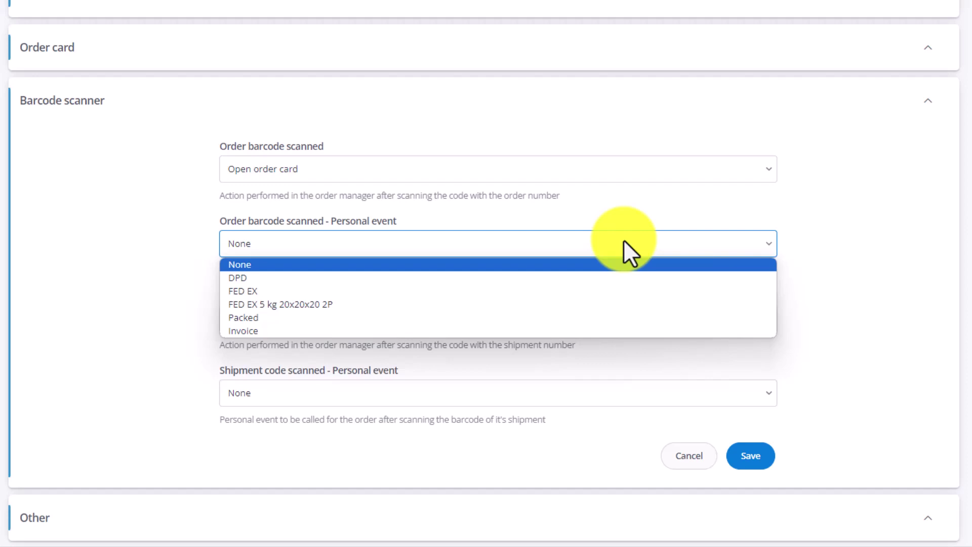
pyautogui.click(624, 242)
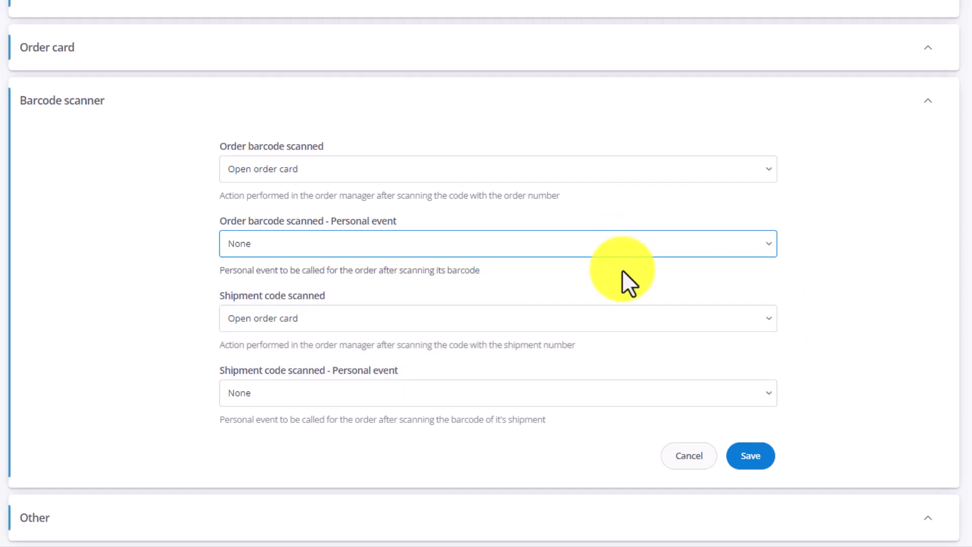
# Set scanned shipment codes to 'Search and select the order in the orders list', personal event None
pyautogui.click(618, 321)
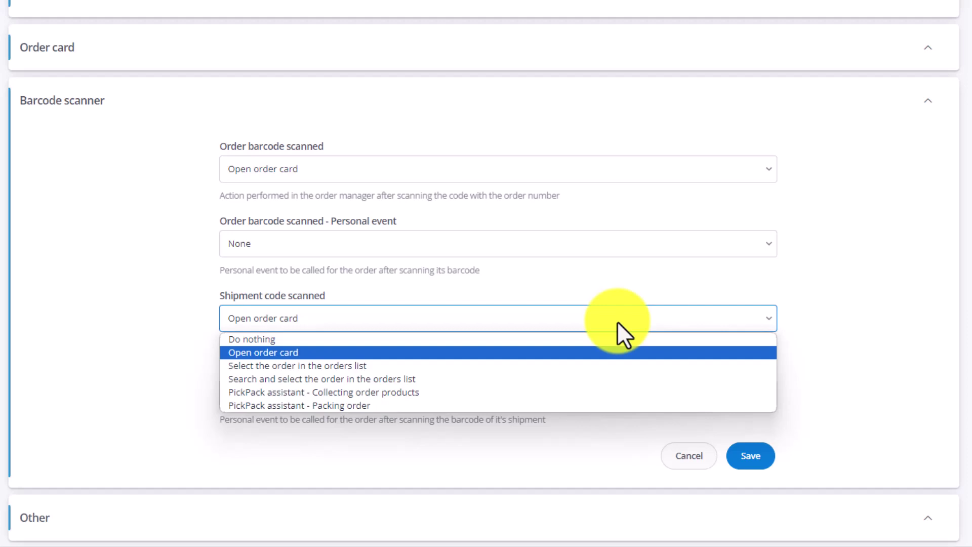
pyautogui.click(581, 377)
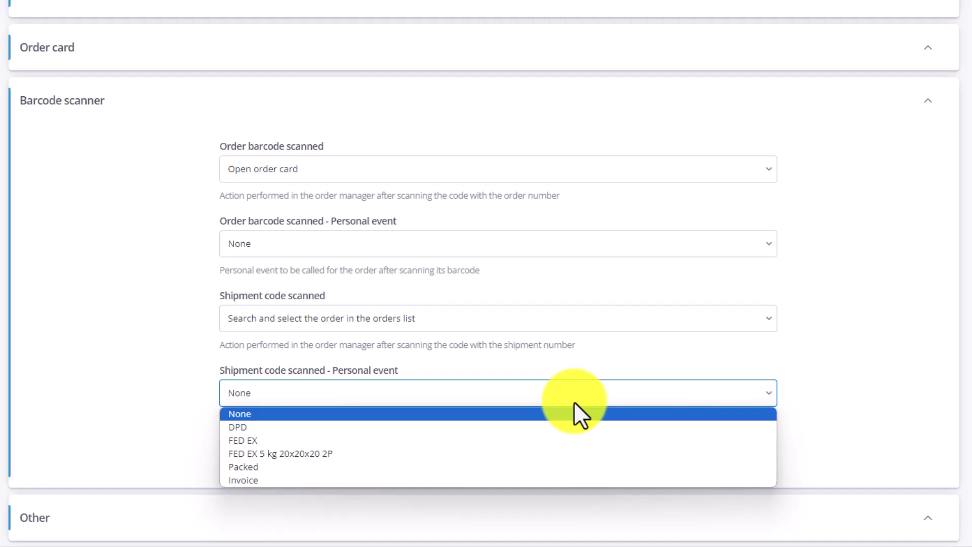
pyautogui.click(574, 404)
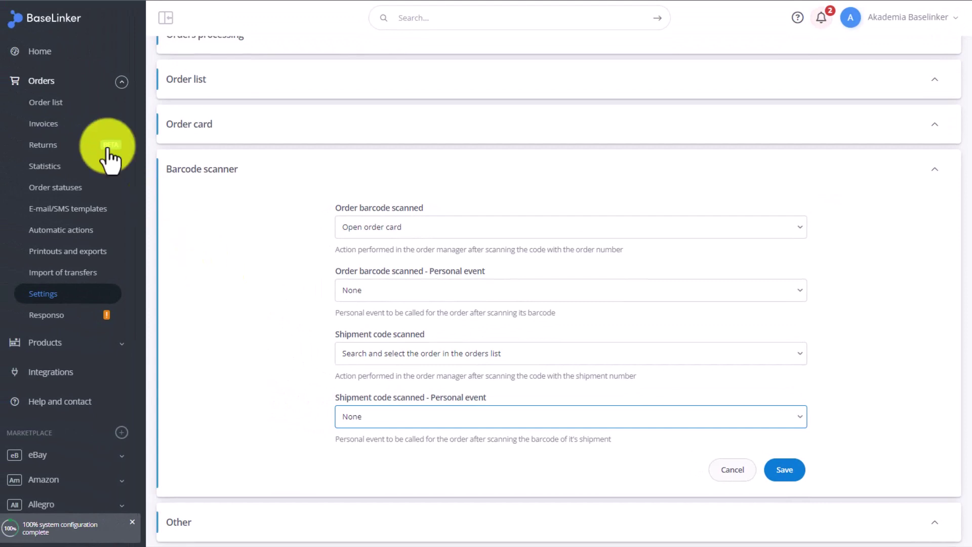
pyautogui.click(60, 108)
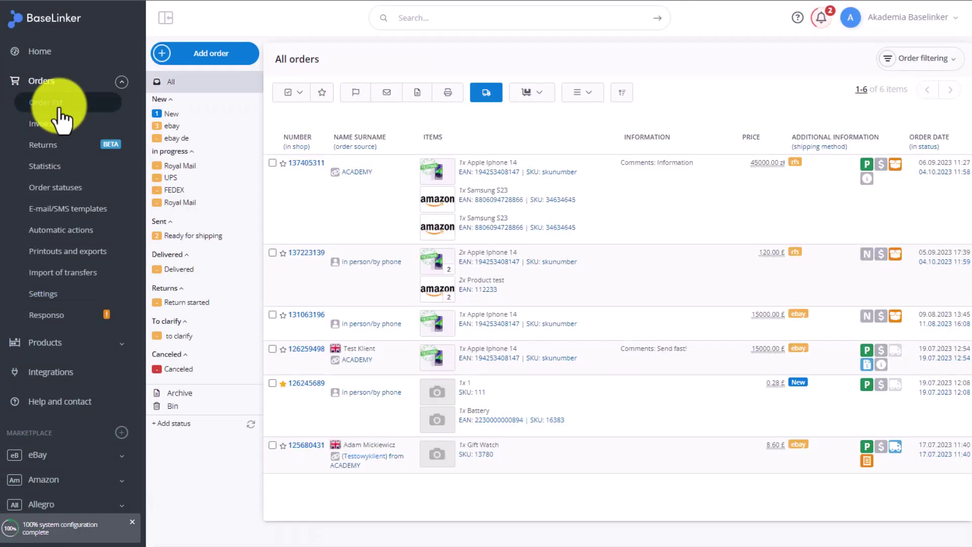
pyautogui.click(272, 162)
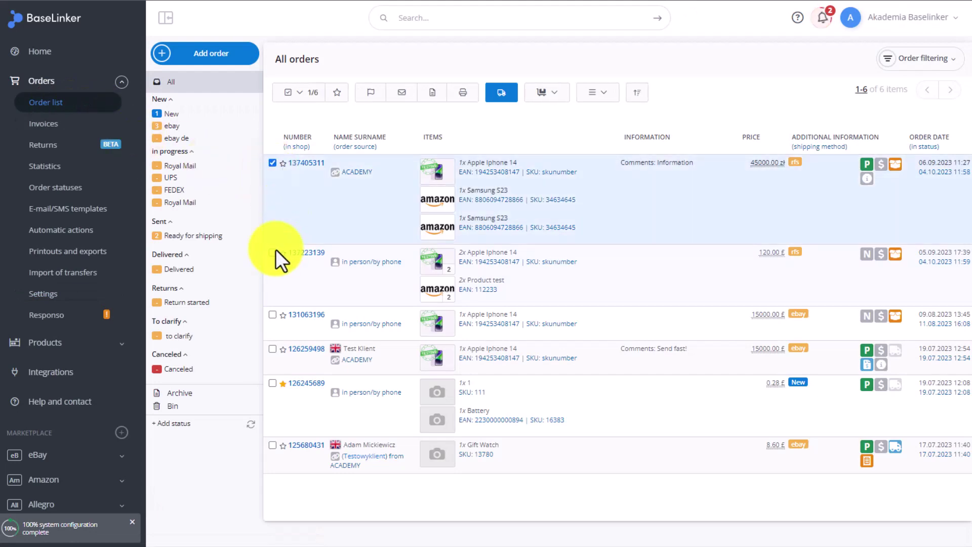
pyautogui.click(273, 253)
pyautogui.click(272, 315)
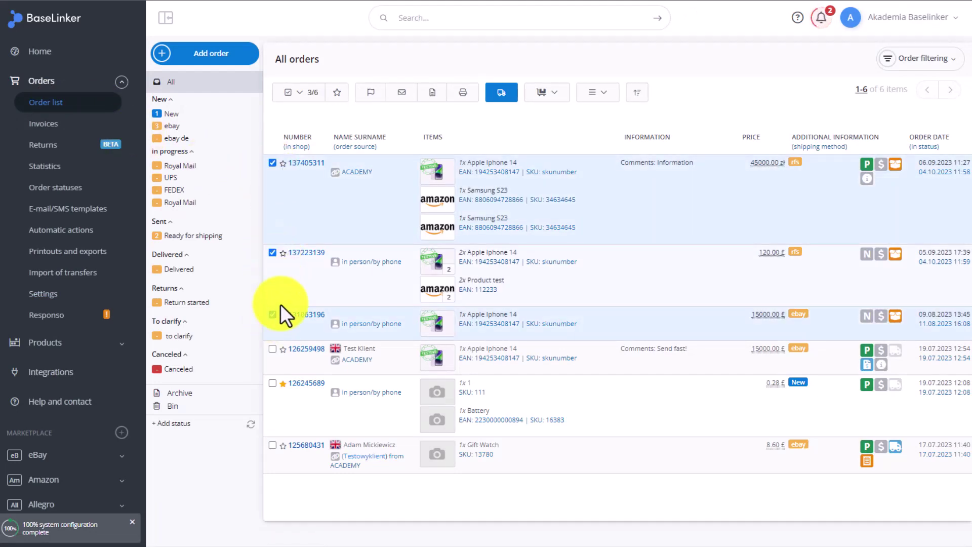
pyautogui.click(463, 92)
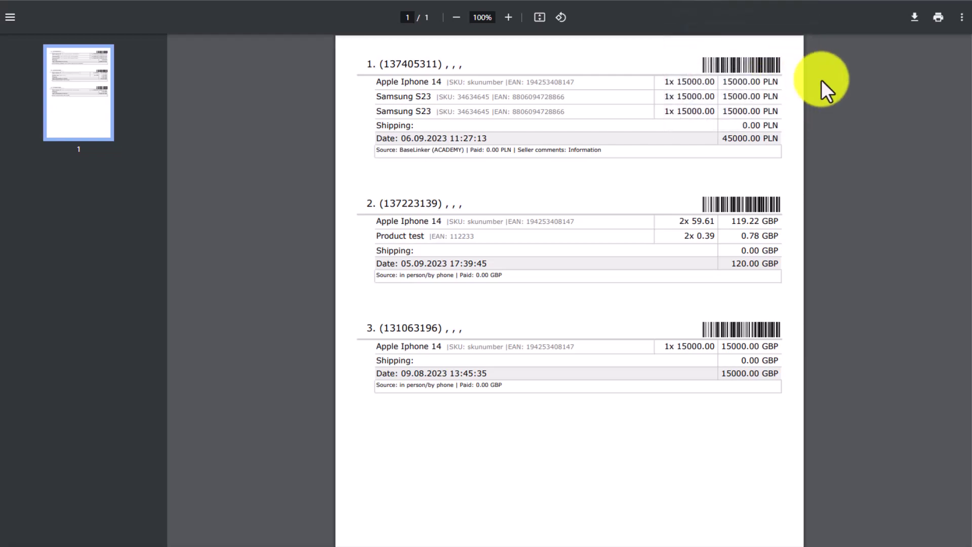
# Leave the barcode purchase order PDF and return to the BaseLinker order list
pyautogui.click(825, 2)
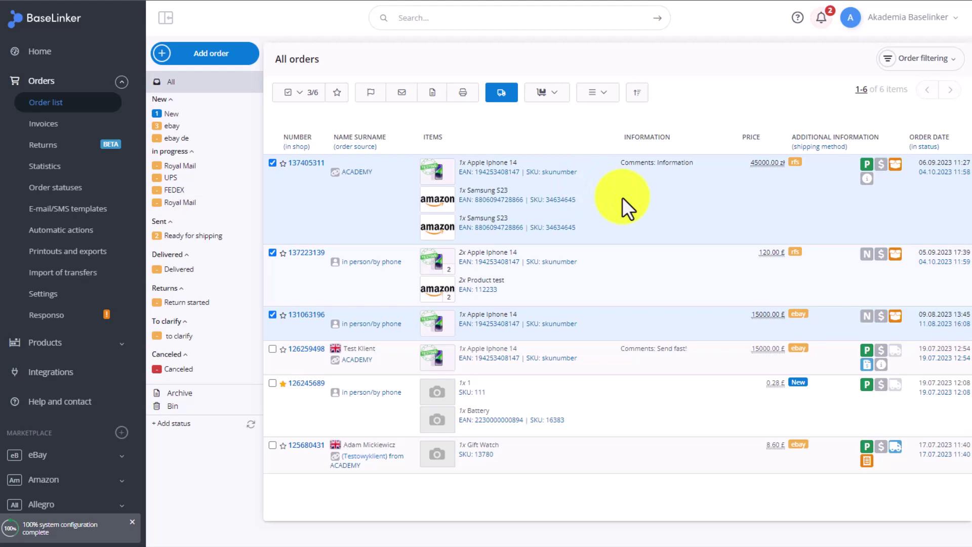
# Run PickPack's Collecting order products for the three orders, then close it
pyautogui.click(568, 97)
pyautogui.click(585, 133)
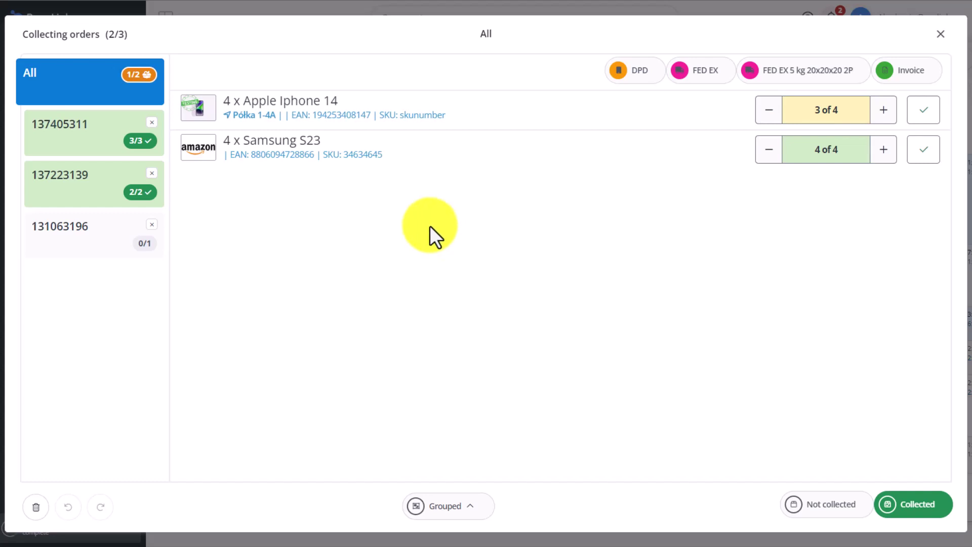
pyautogui.click(941, 33)
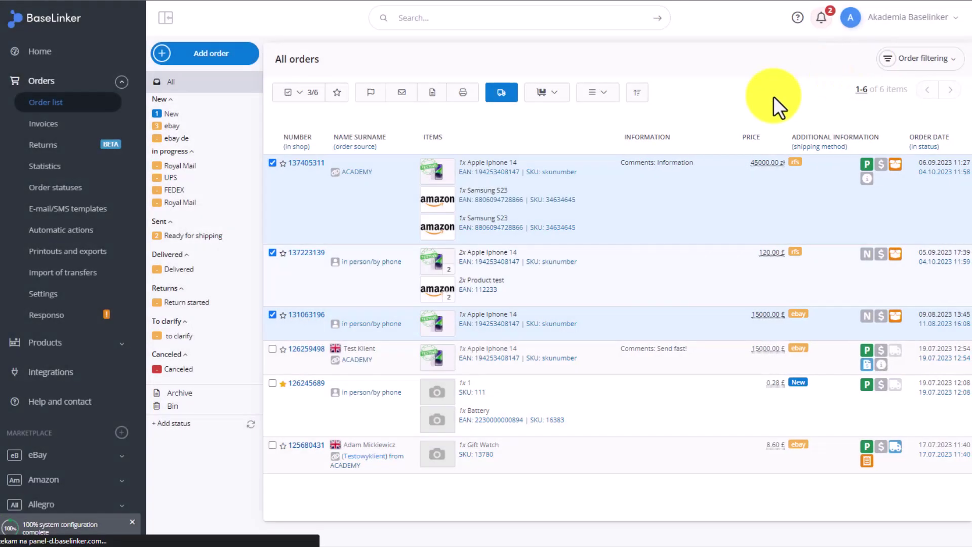
# Run PickPack's Packing order view for the three orders, then close it
pyautogui.click(554, 92)
pyautogui.click(565, 148)
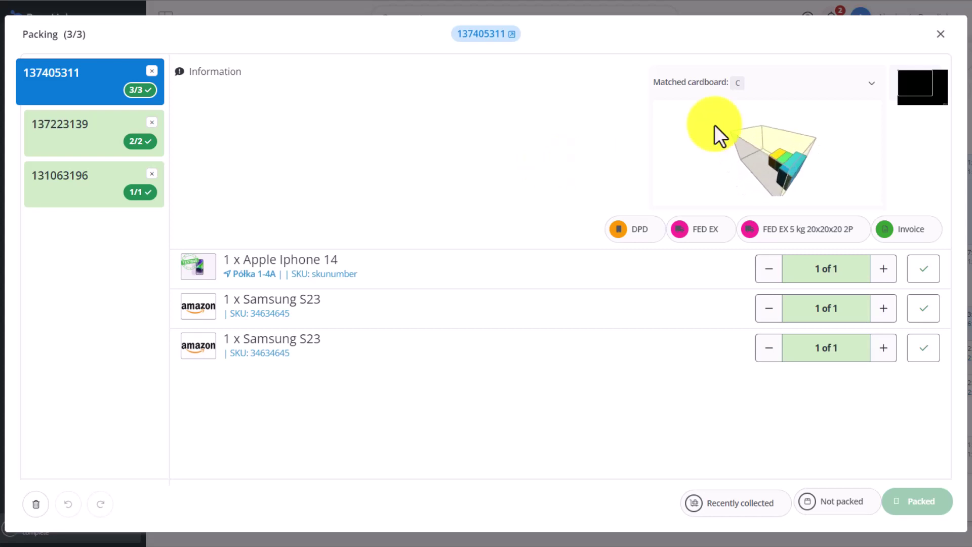
pyautogui.click(941, 34)
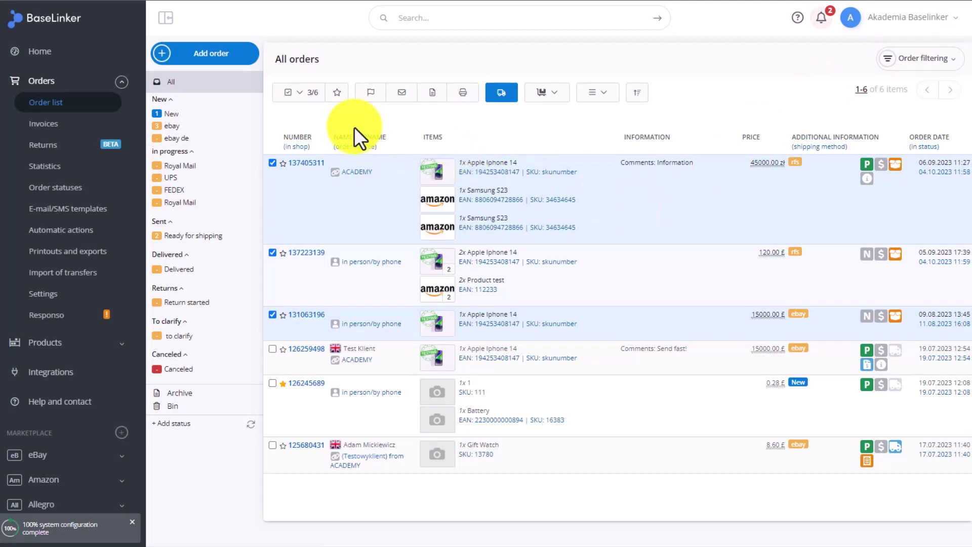
# Open order 137405311, ready the EAN (scan) field in Add products from storage, then close it unchanged
pyautogui.click(315, 162)
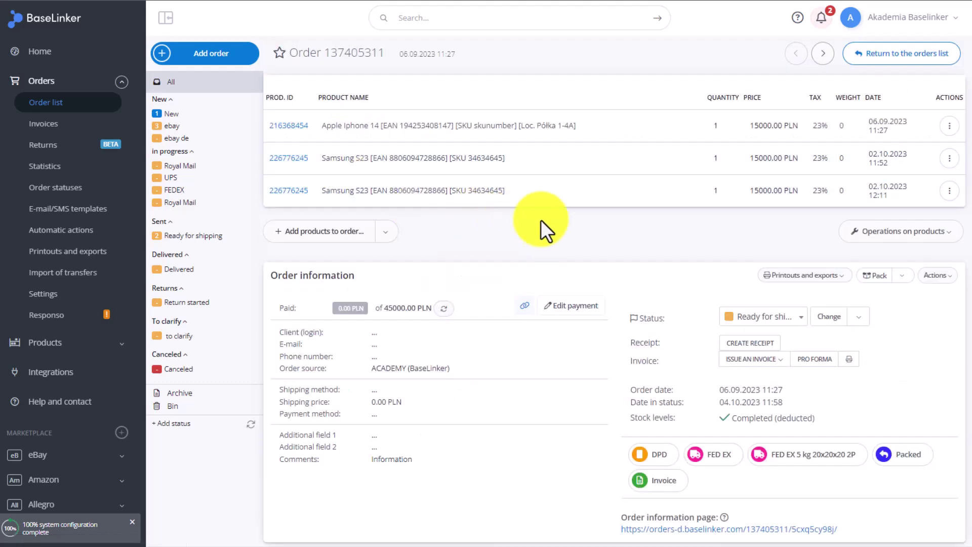
pyautogui.click(325, 235)
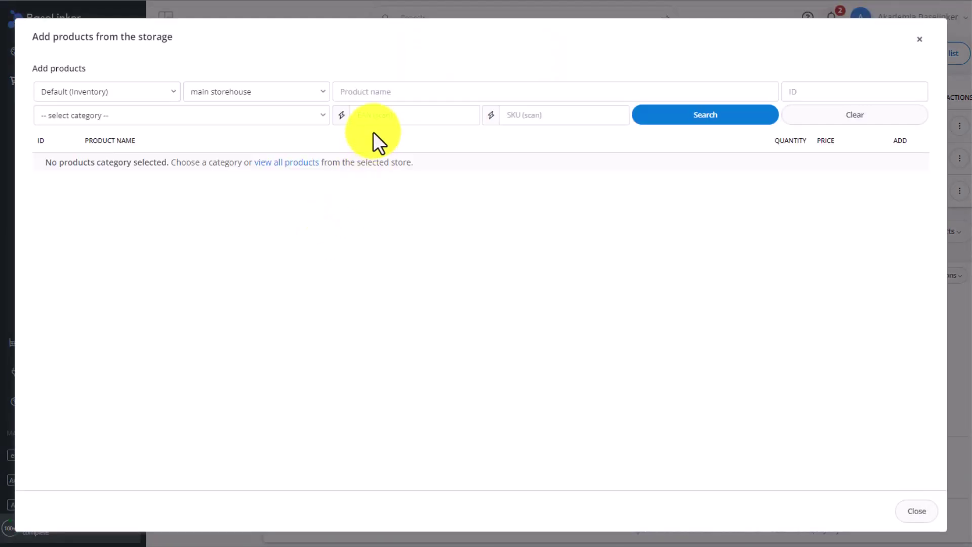
pyautogui.click(375, 117)
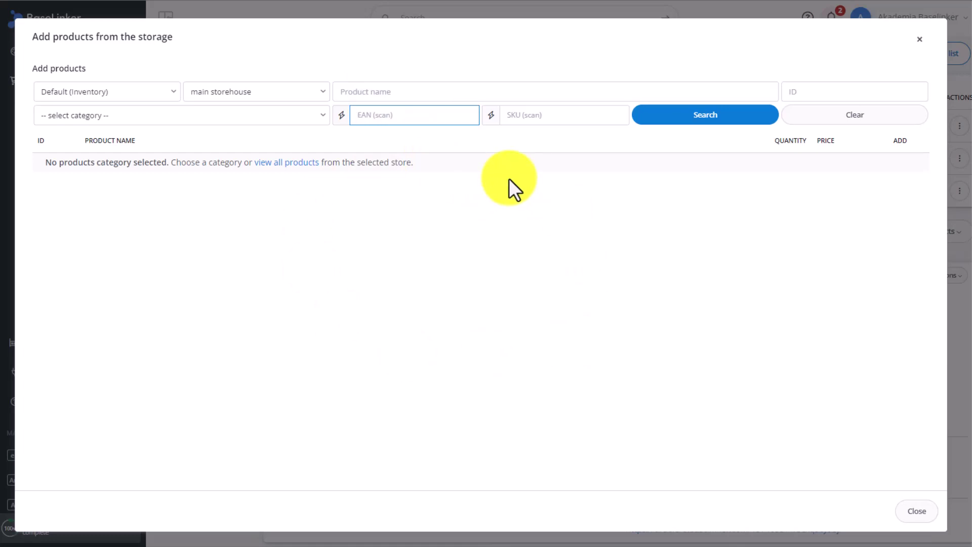
pyautogui.click(919, 40)
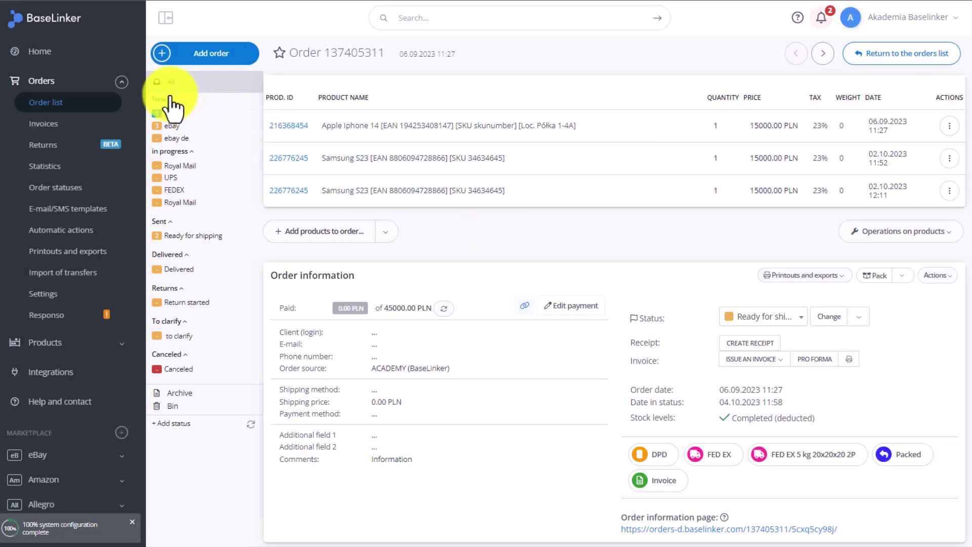
# Go to Products > Inventory control purchase orders and open draft 2/7/2023/DST's Items tab
pyautogui.click(123, 86)
pyautogui.click(127, 122)
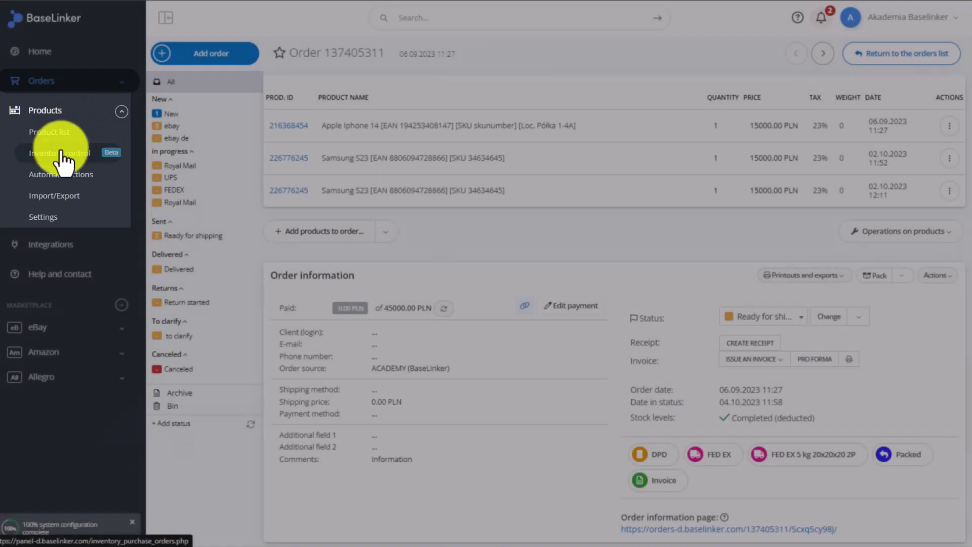
pyautogui.click(60, 153)
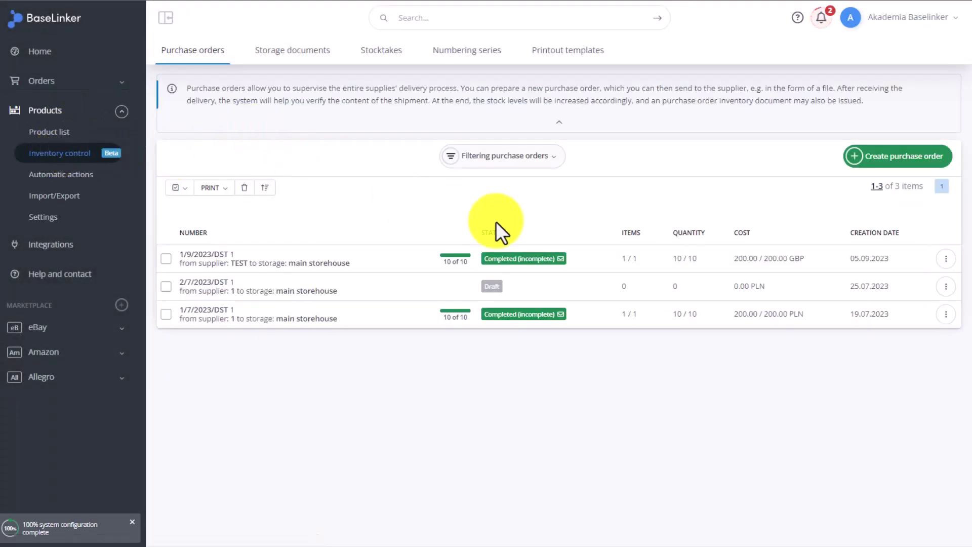
pyautogui.click(201, 283)
pyautogui.click(257, 65)
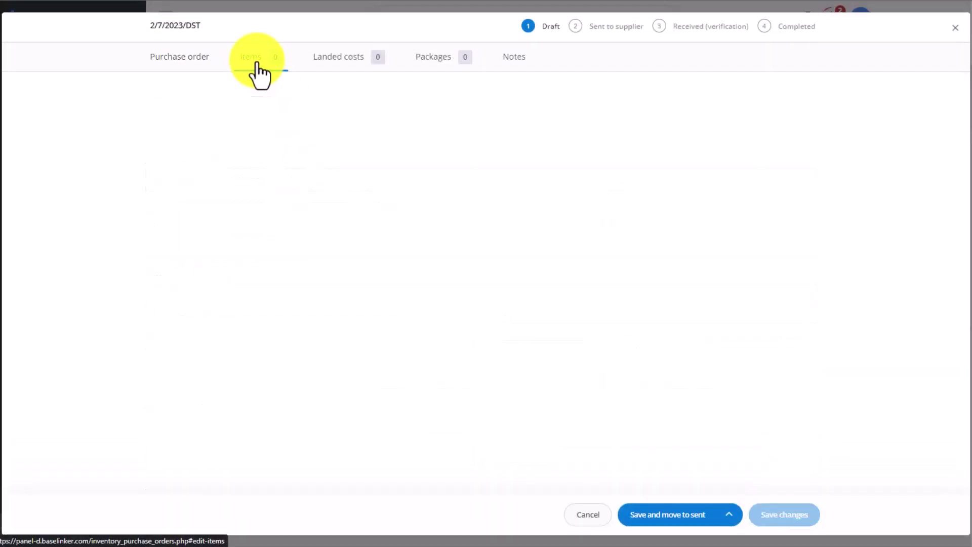